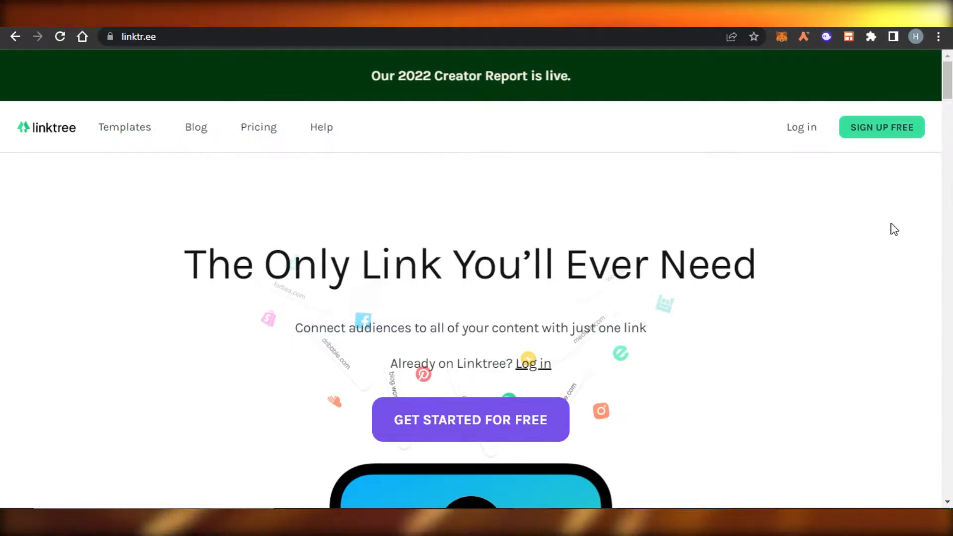
Step: Look through the Linktree homepage, from the link-sharing and payment sections down to the features and community sections
drag(948, 72, 948, 391)
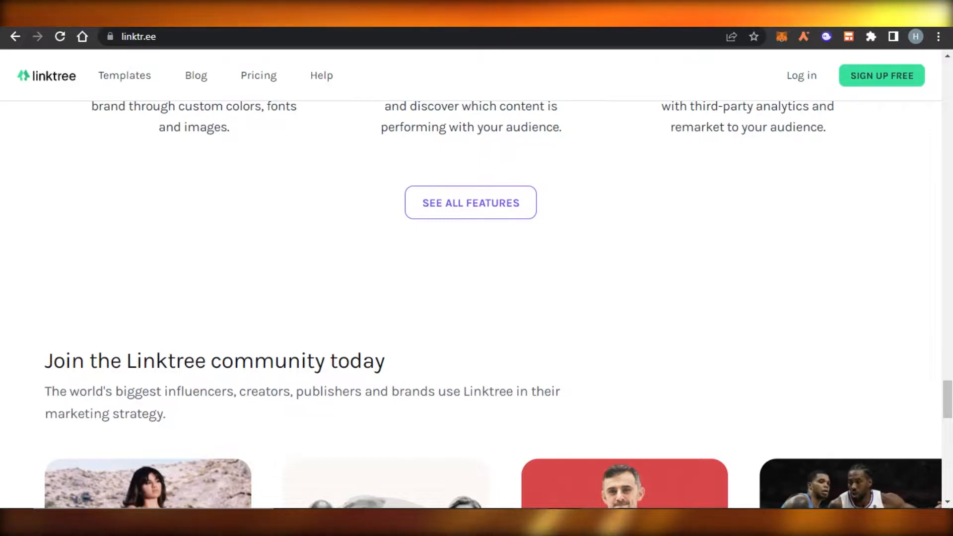
drag(947, 399, 947, 75)
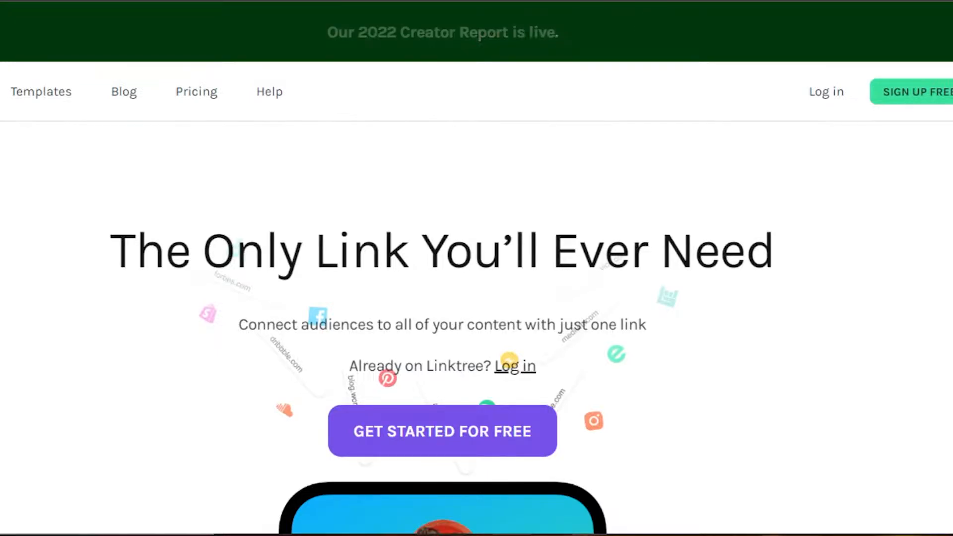
scroll(477, 298, down, 10)
scroll(476, 298, down, 10)
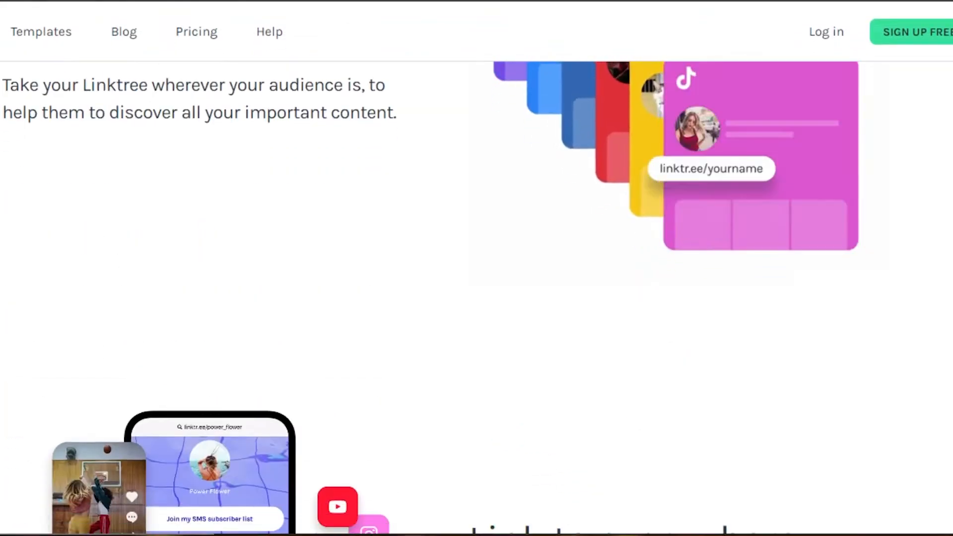
scroll(476, 298, up, 5)
scroll(477, 298, down, 4)
scroll(476, 297, down, 12)
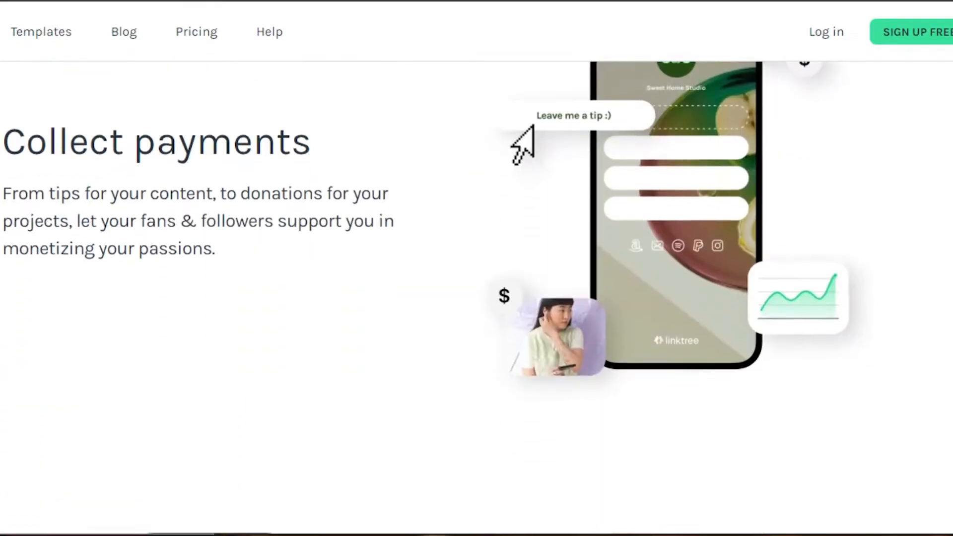
scroll(476, 297, down, 12)
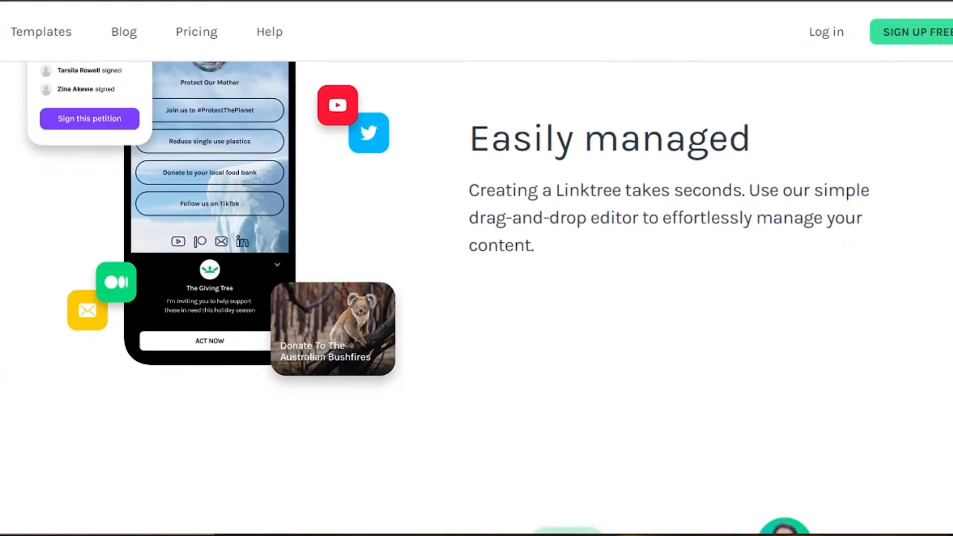
scroll(477, 298, down, 10)
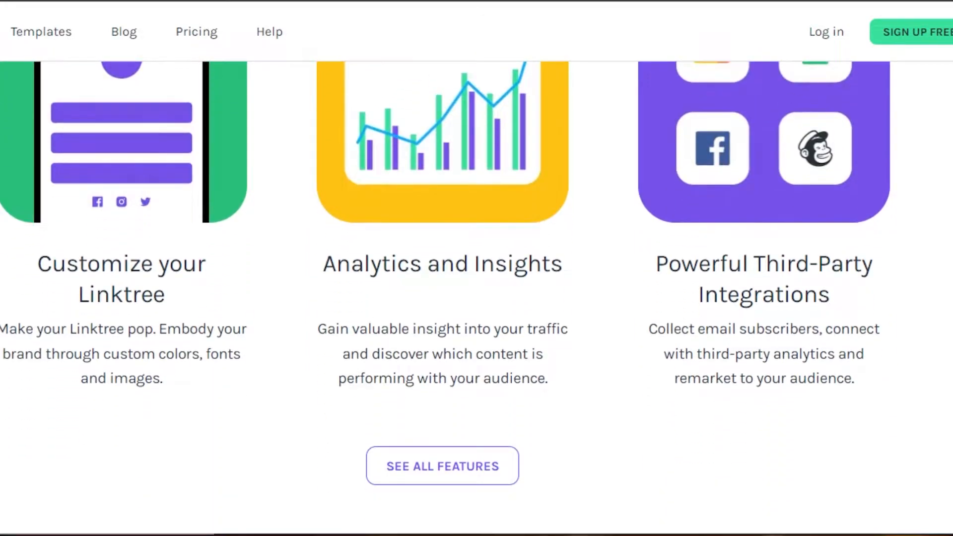
scroll(476, 298, down, 9)
scroll(477, 298, up, 20)
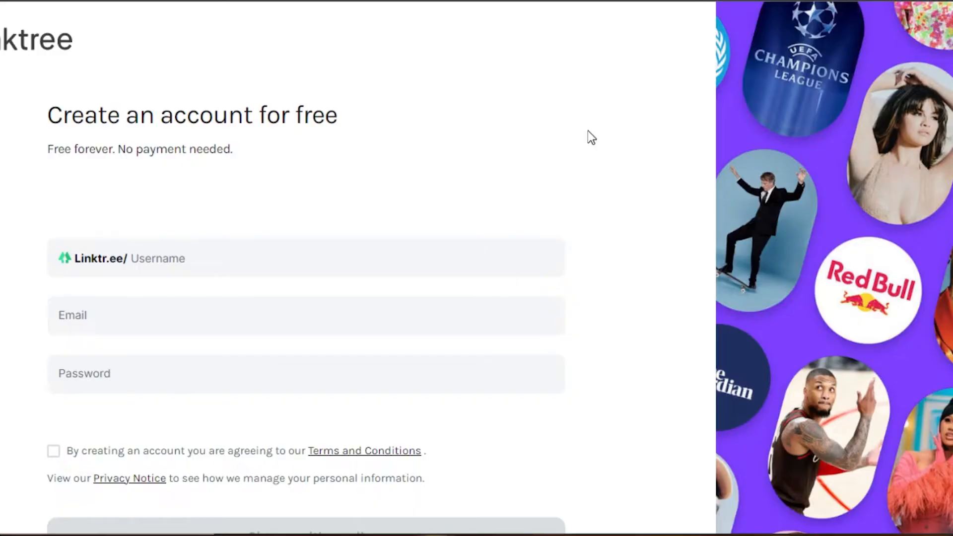
Step: Fill in a username and the account e-mail on the free sign-up form and accept the Terms and Conditions
click(150, 263)
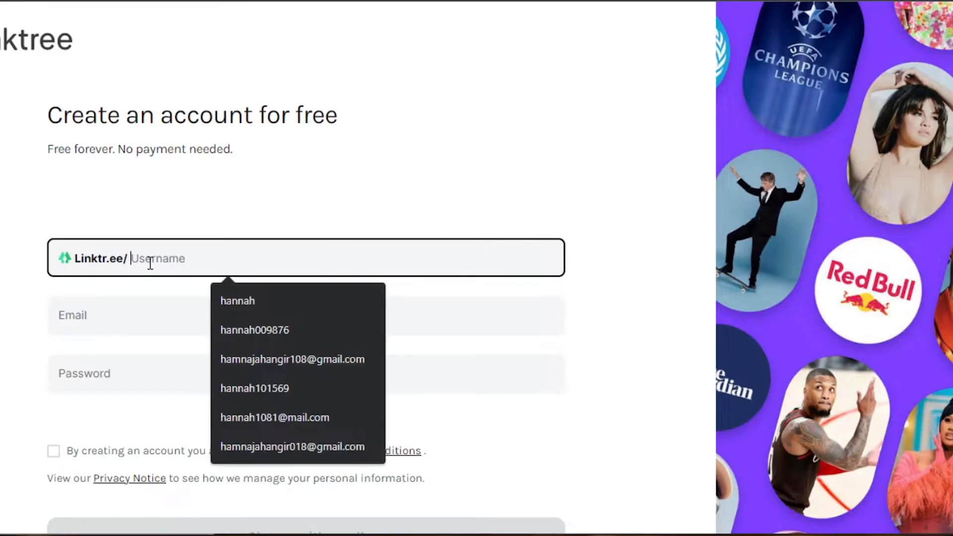
click(225, 310)
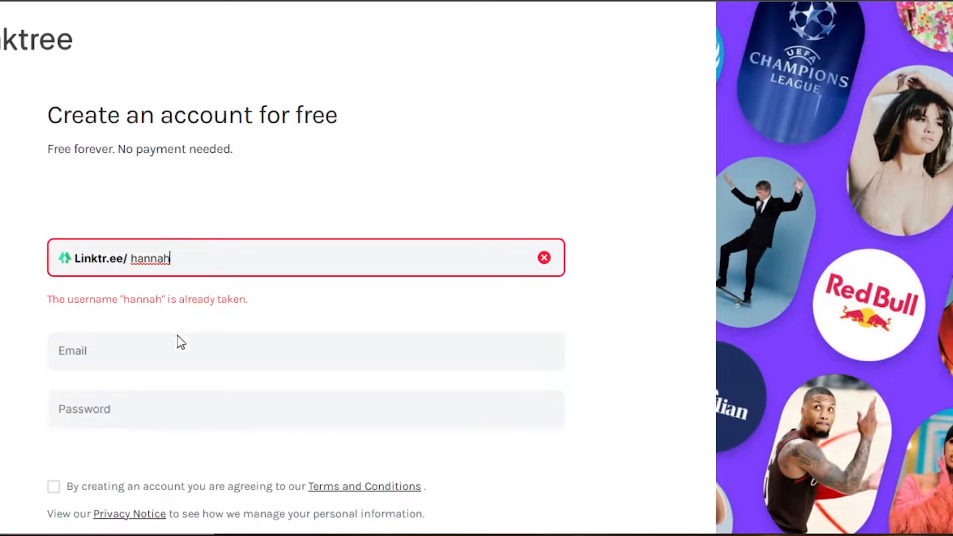
click(174, 343)
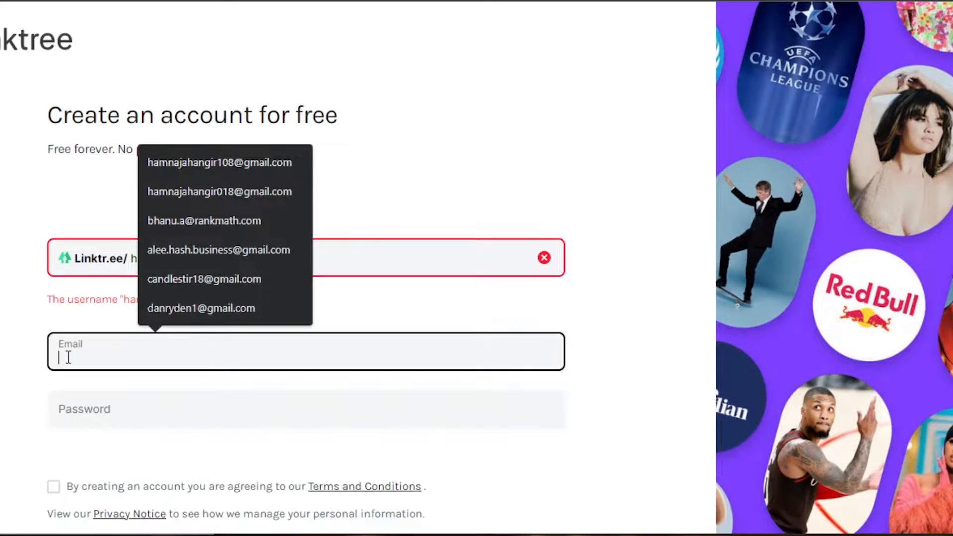
click(266, 154)
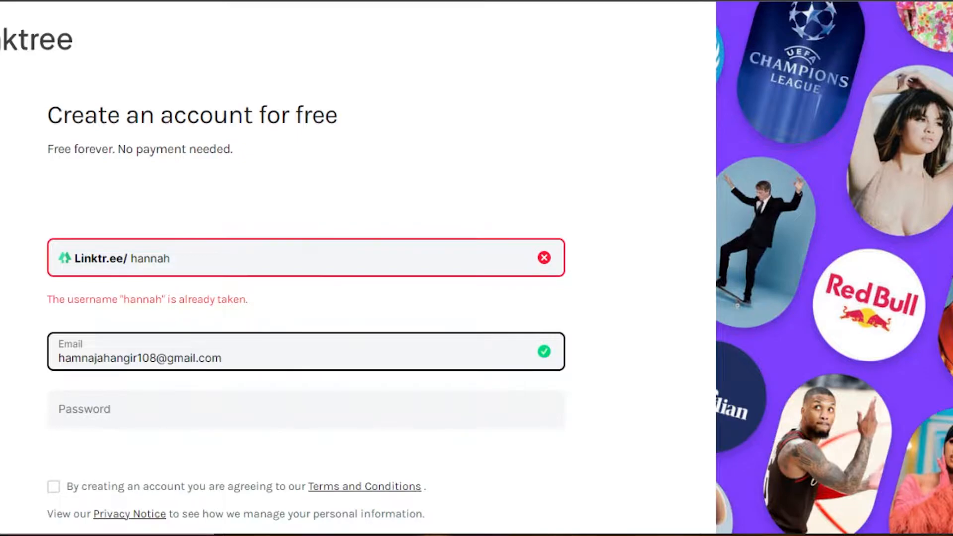
scroll(466, 325, down, 4)
click(54, 287)
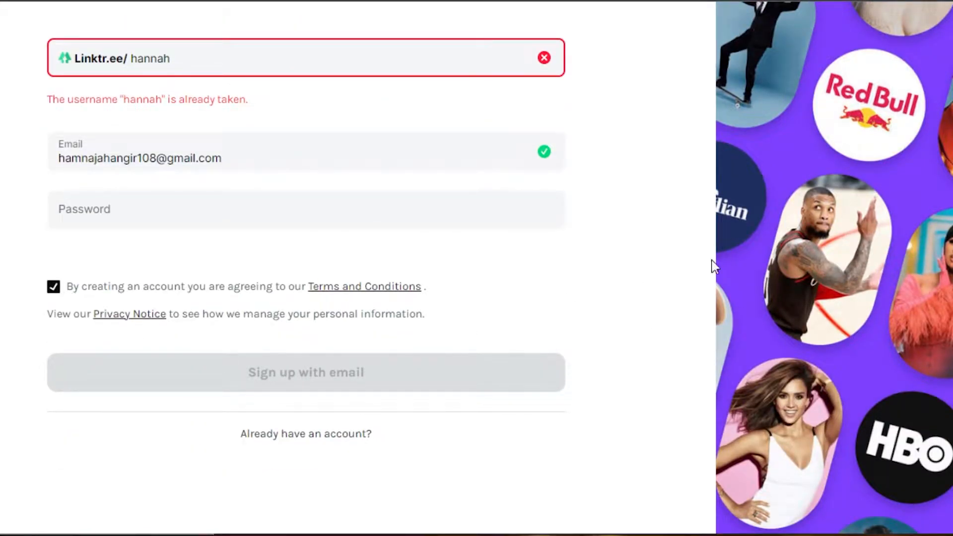
scroll(420, 128, up, 4)
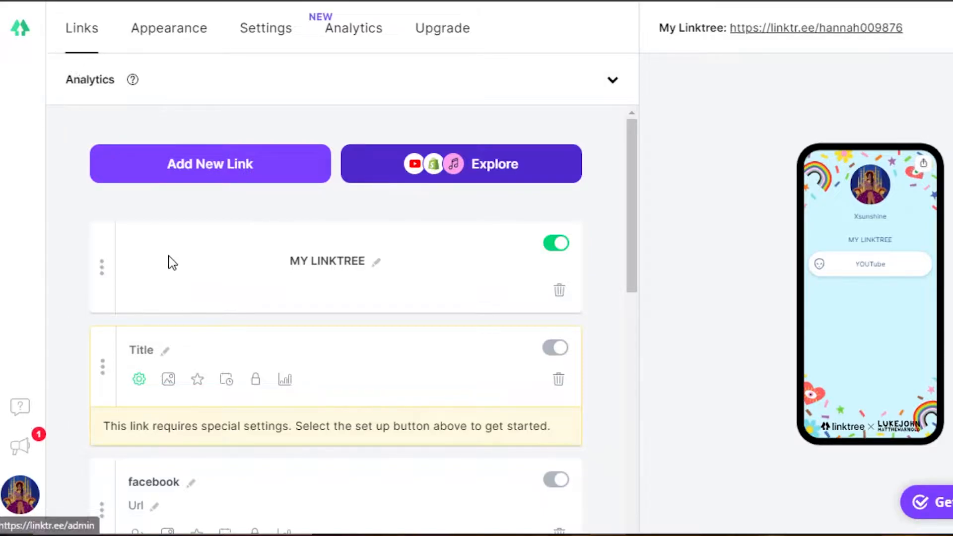
Step: Review the profile settings and available themes on the Appearance page, and view the Lifetime Analytics
drag(630, 154, 474, 93)
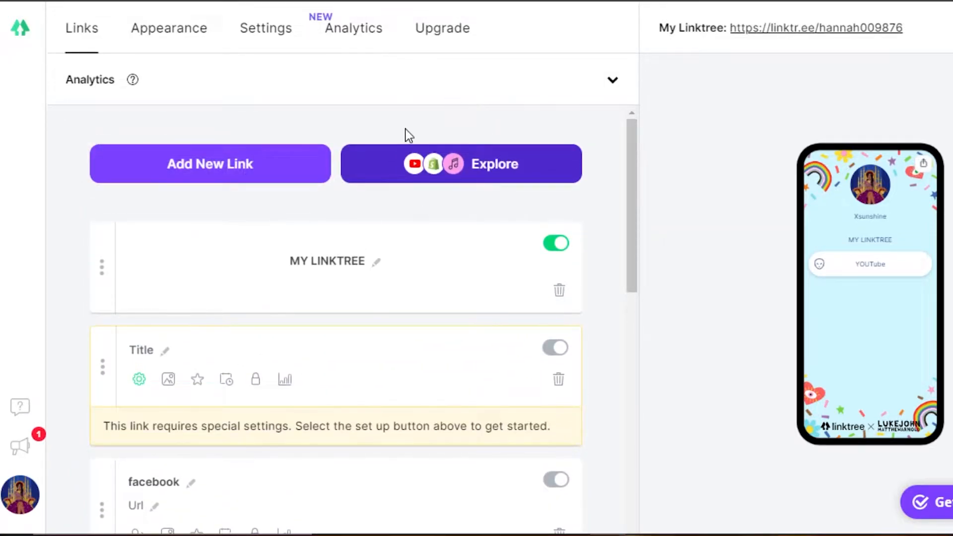
click(161, 28)
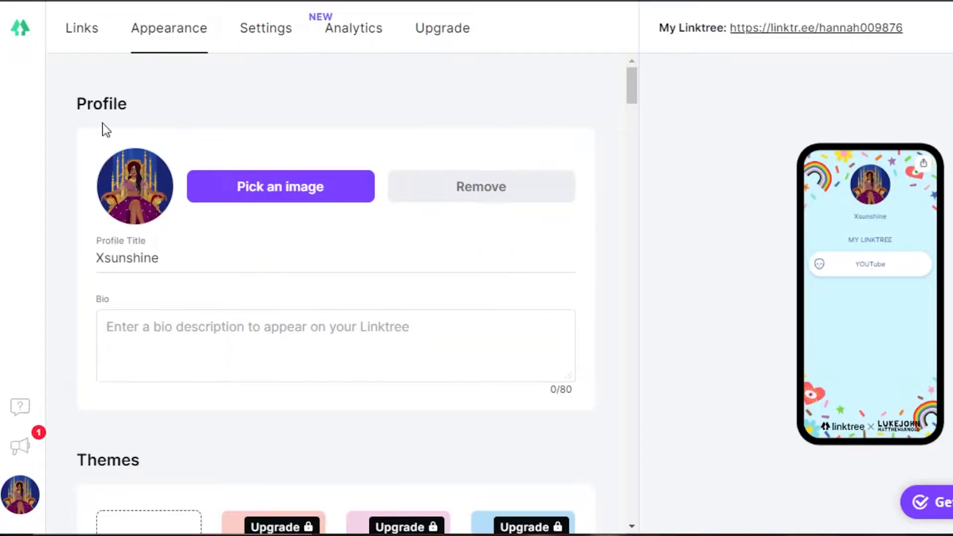
drag(628, 87, 631, 142)
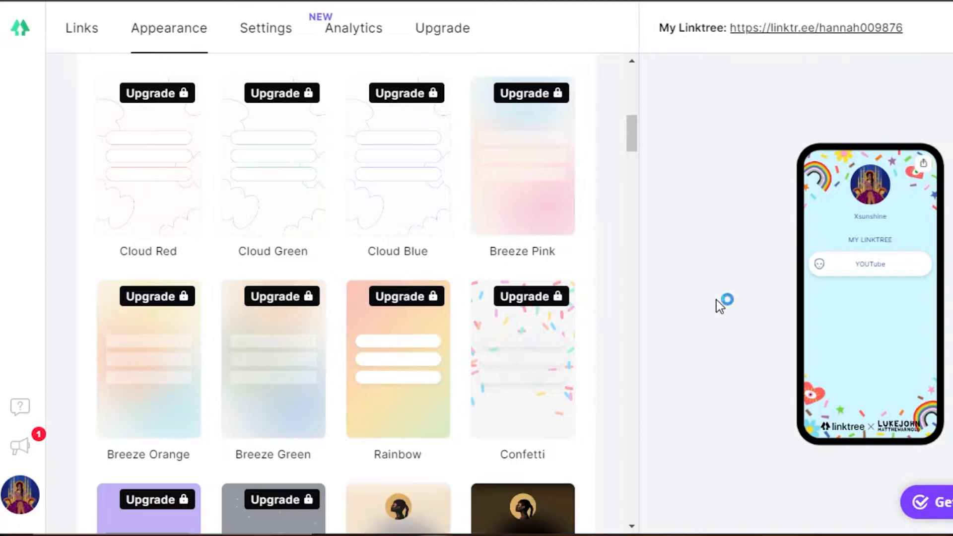
drag(632, 139, 633, 155)
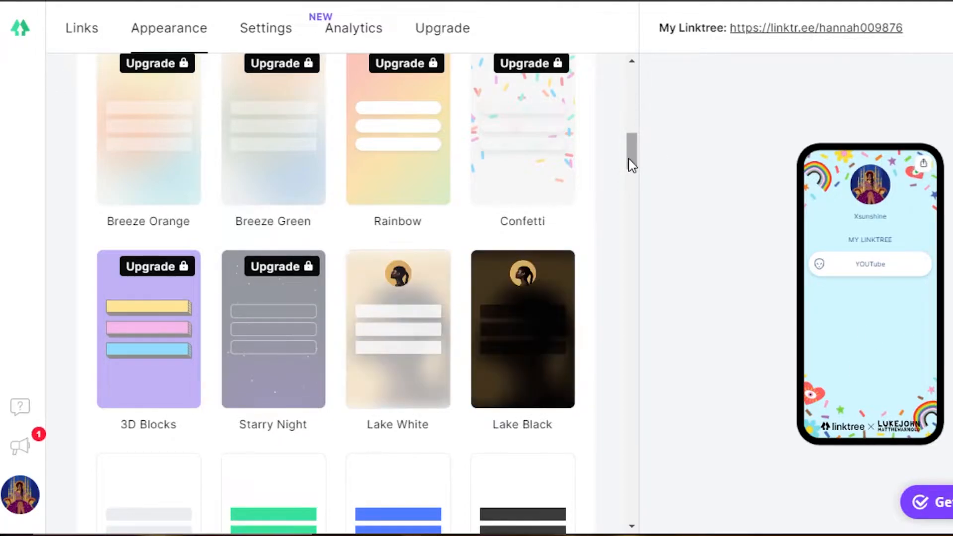
drag(630, 148, 626, 79)
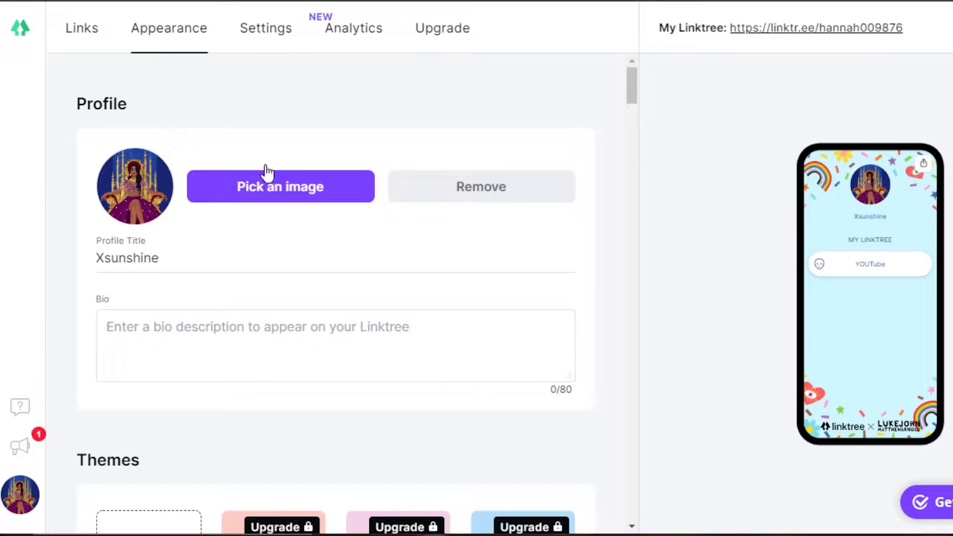
click(360, 42)
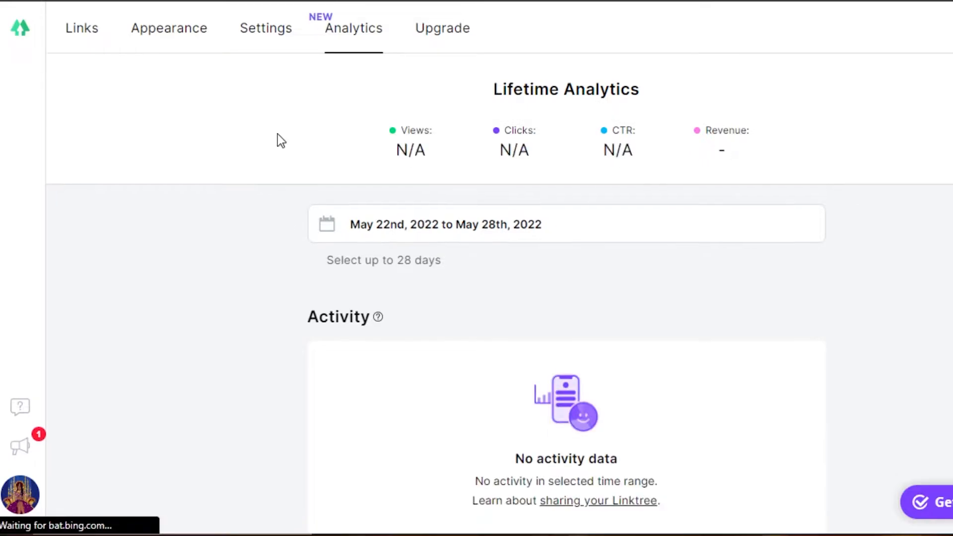
Step: Return to the links list and add a new blank link
click(72, 49)
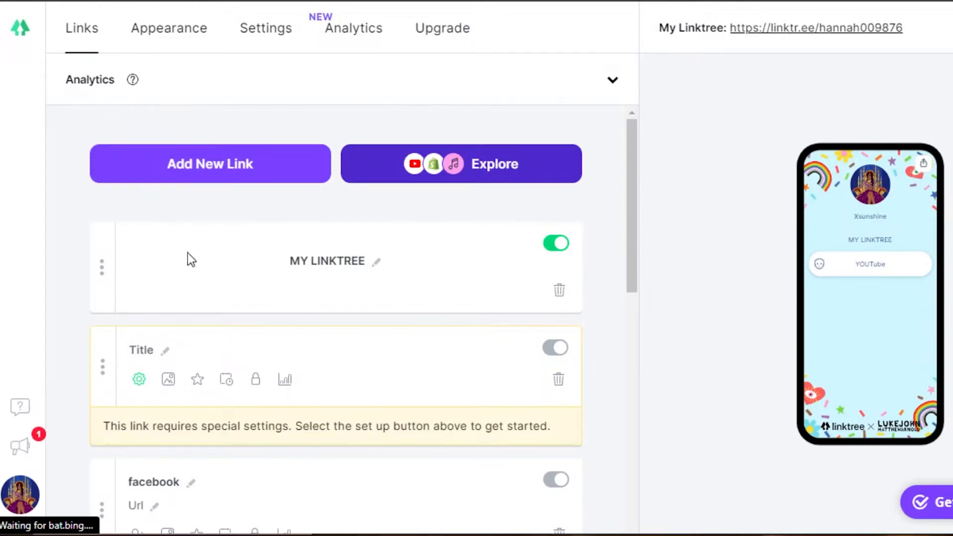
click(236, 177)
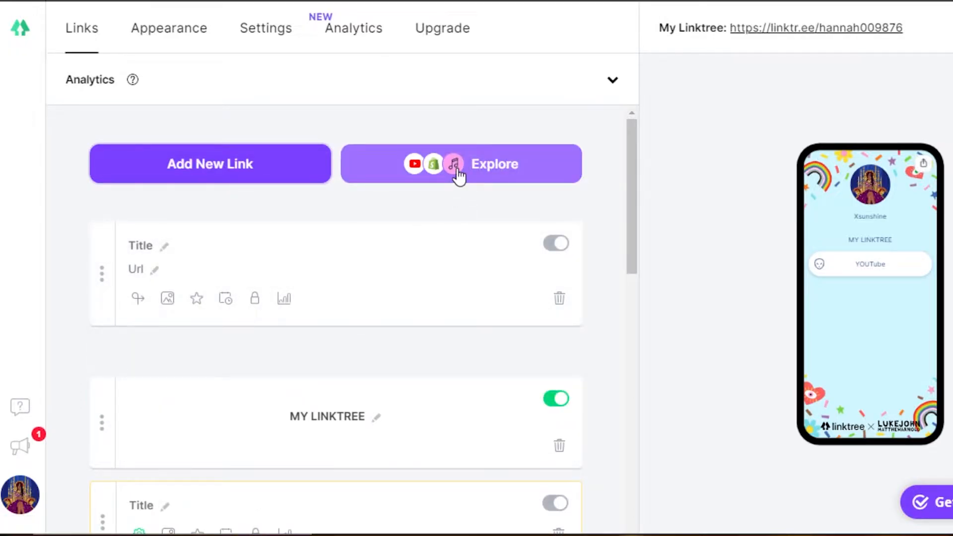
Step: Browse the Add to Linktree catalogue of content and payment options, and close it without adding anything
click(461, 165)
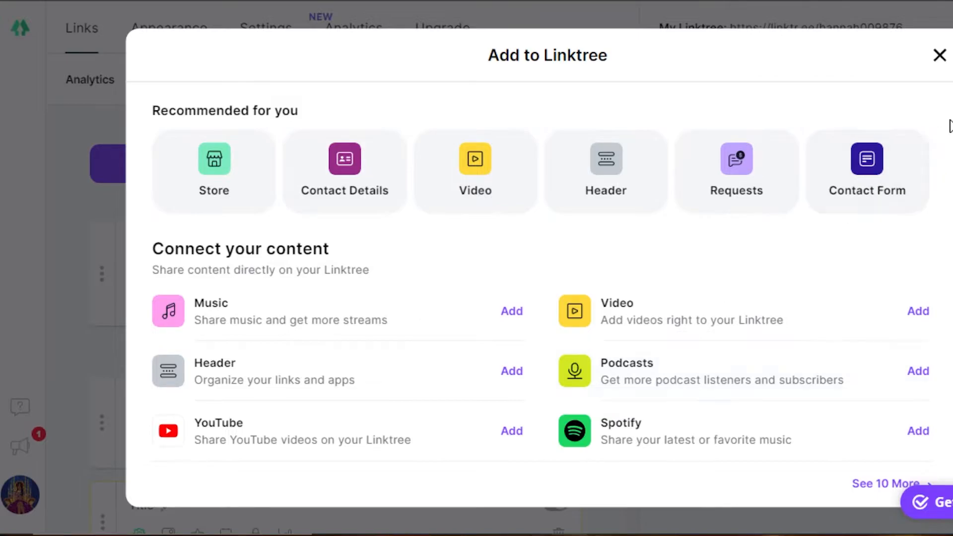
scroll(539, 292, down, 6)
scroll(932, 422, up, 5)
scroll(933, 421, down, 5)
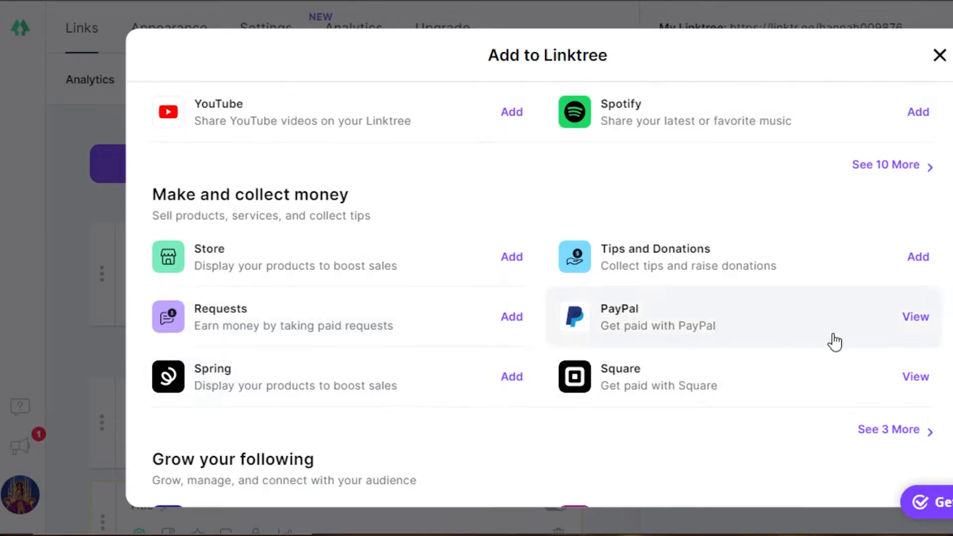
scroll(539, 293, up, 5)
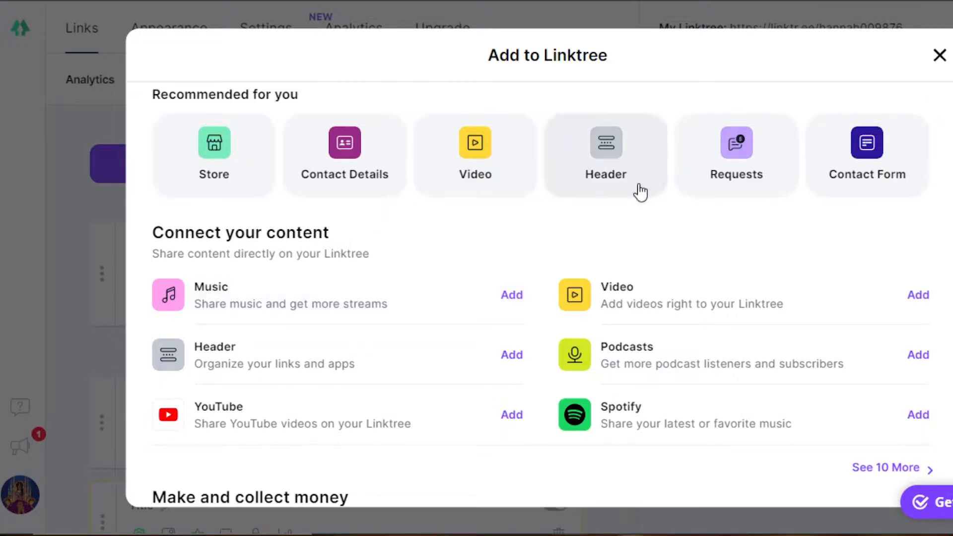
click(940, 54)
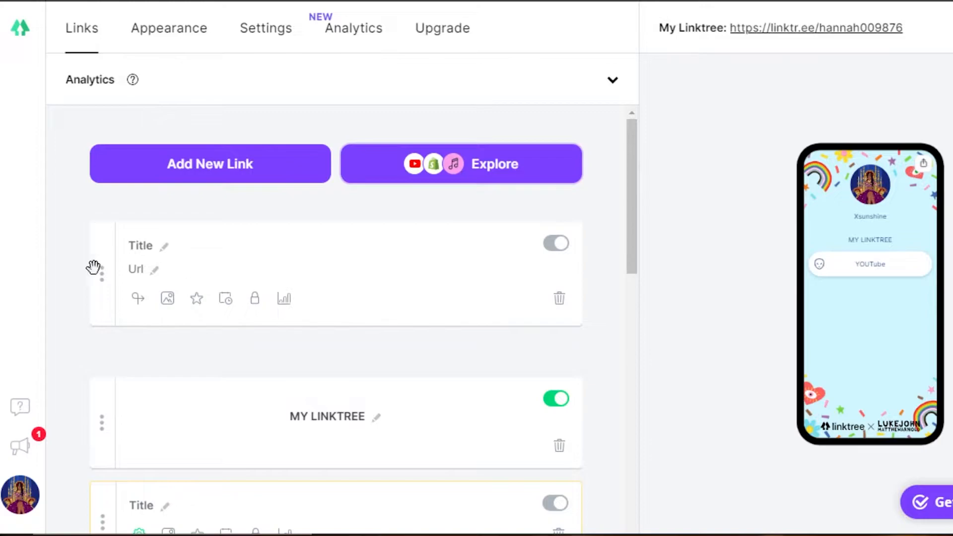
click(166, 244)
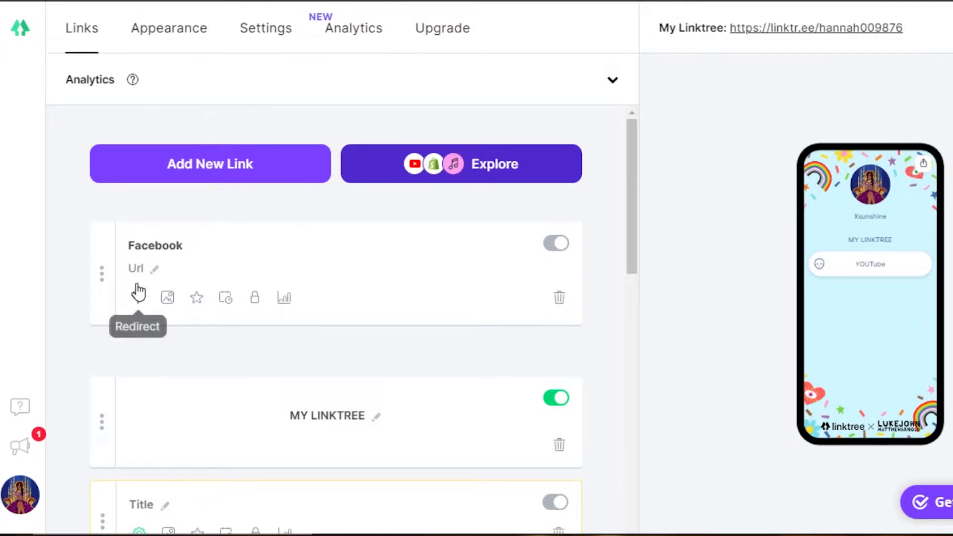
key(Return)
click(158, 270)
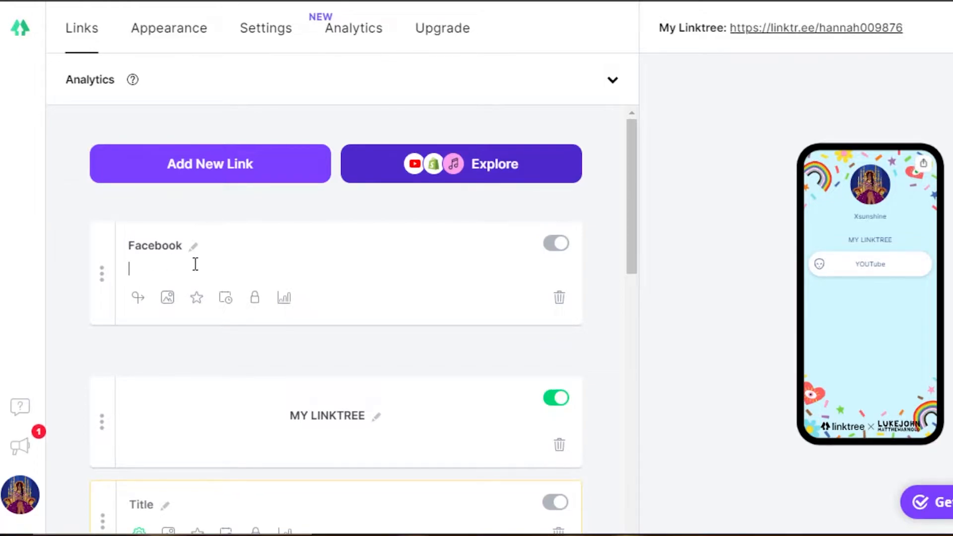
click(267, 253)
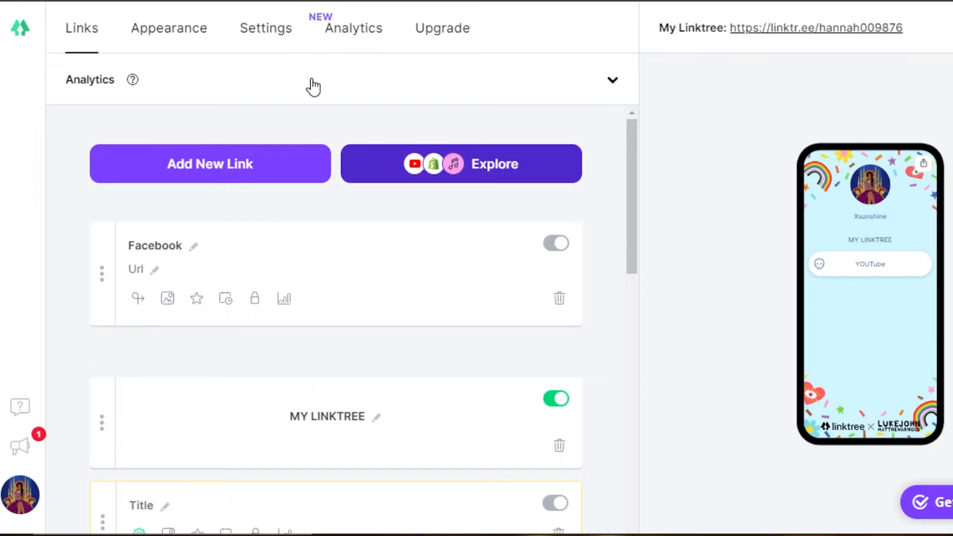
click(149, 272)
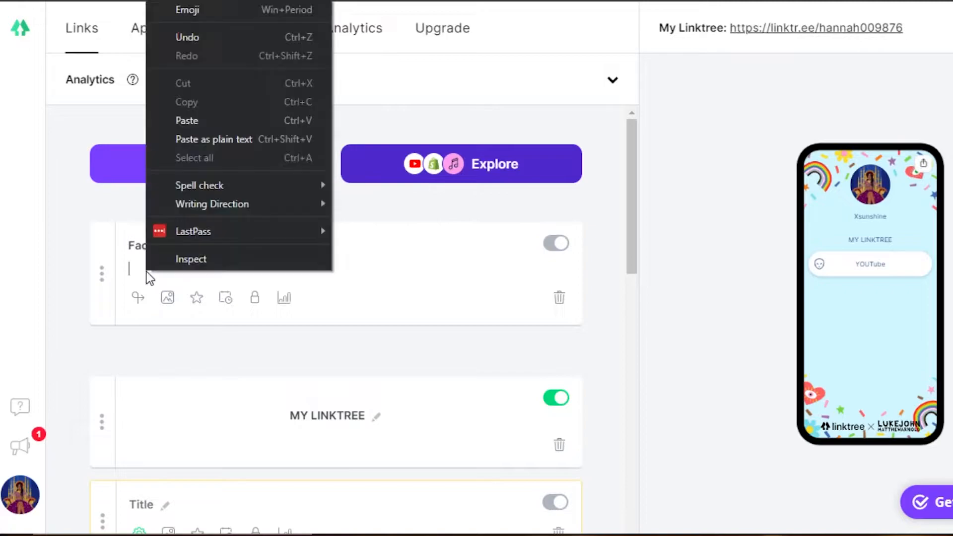
click(201, 113)
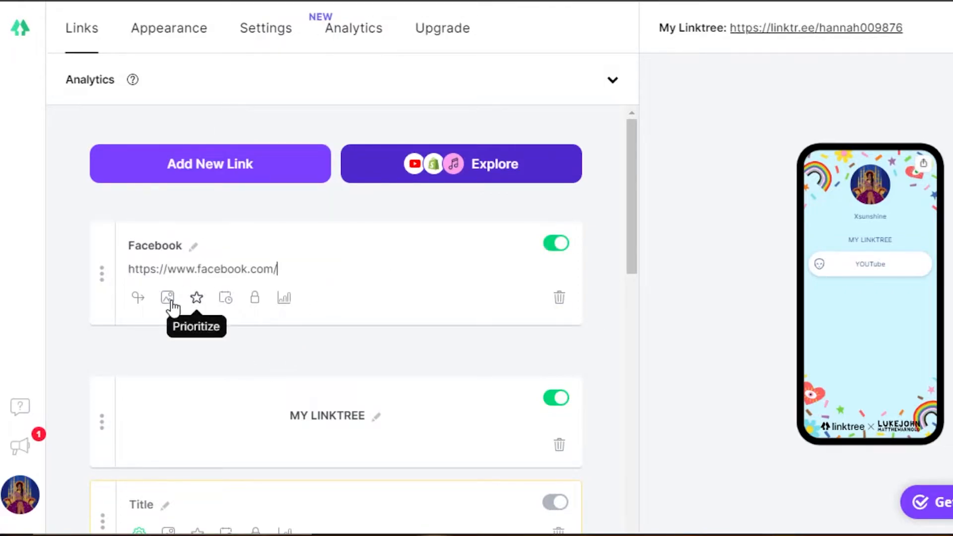
Step: Check the Facebook link's Redirect option, and set its thumbnail to the Facebook logo by searching Tabler Icons for "face"
click(138, 304)
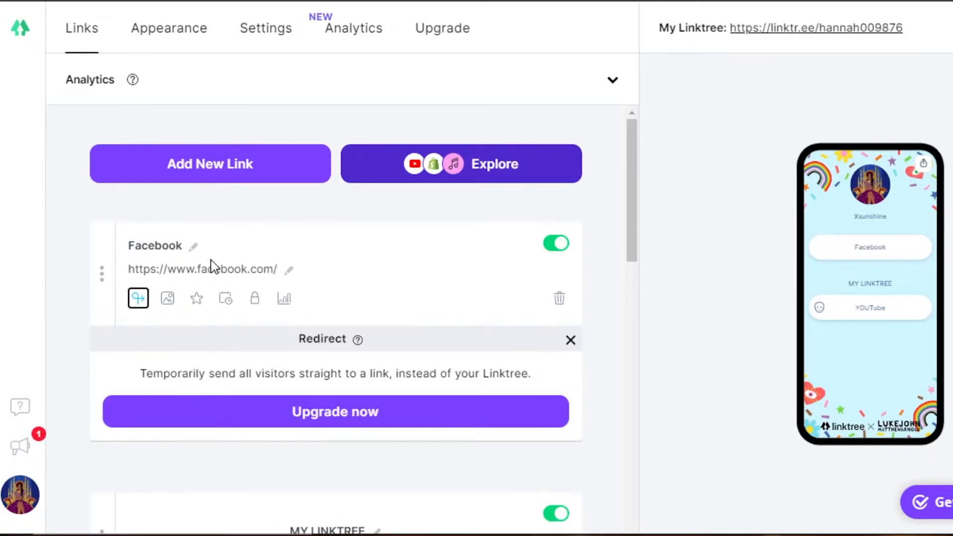
click(140, 306)
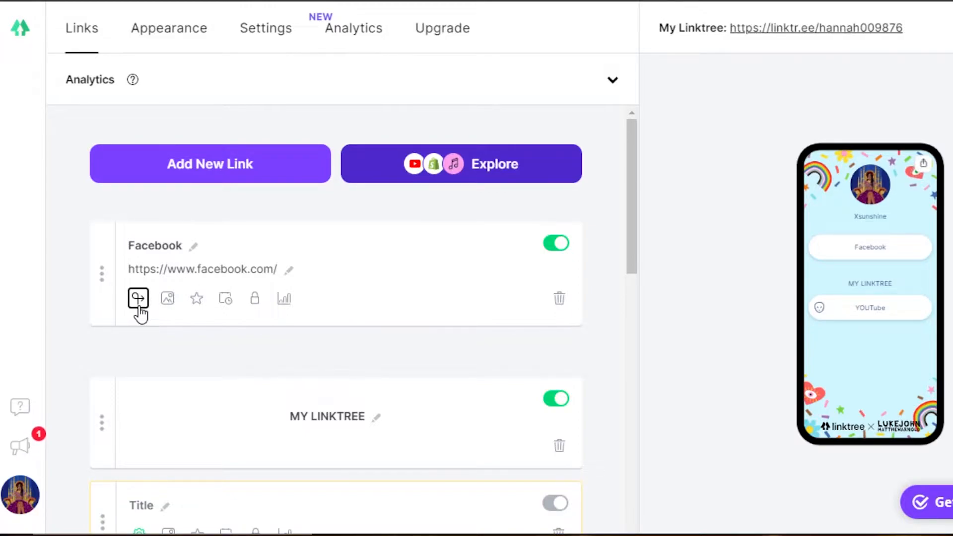
click(167, 300)
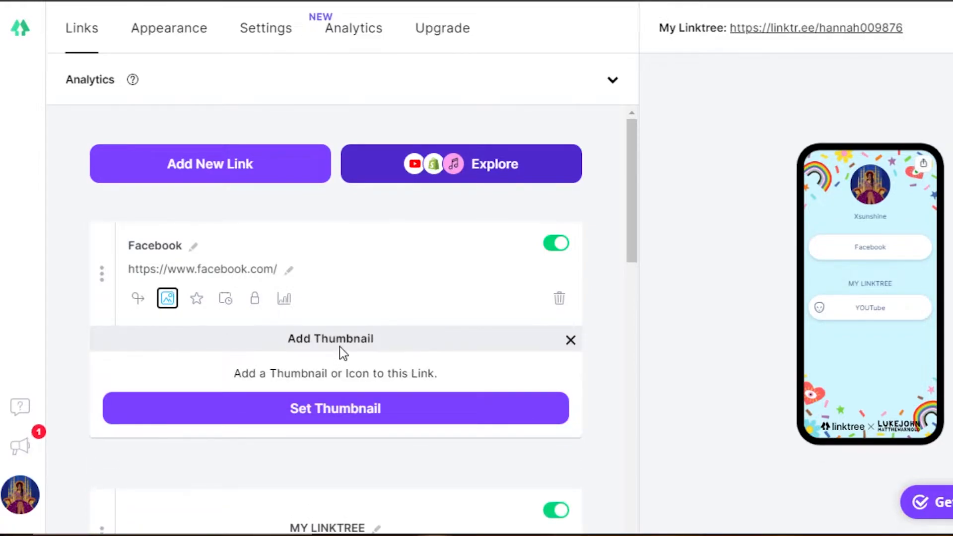
click(335, 410)
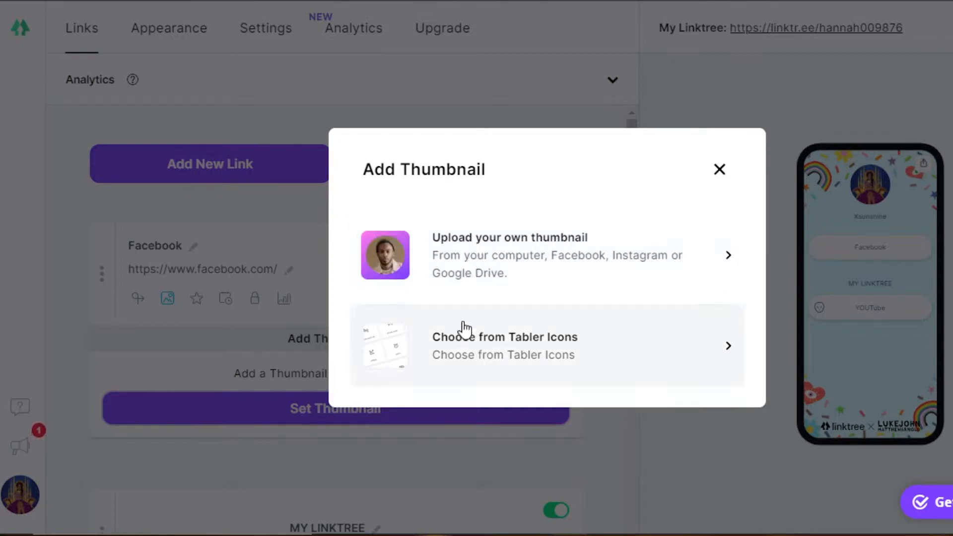
click(461, 361)
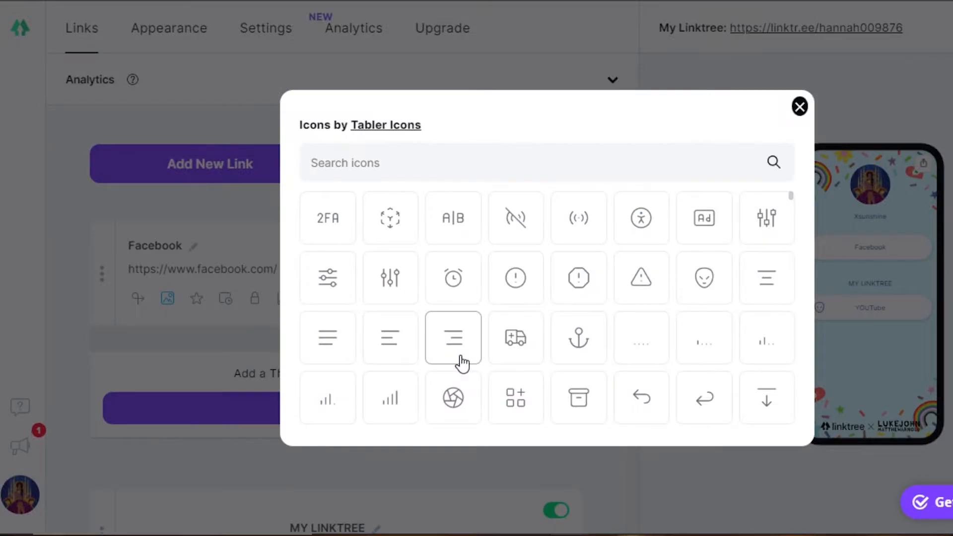
click(403, 167)
text(fac)
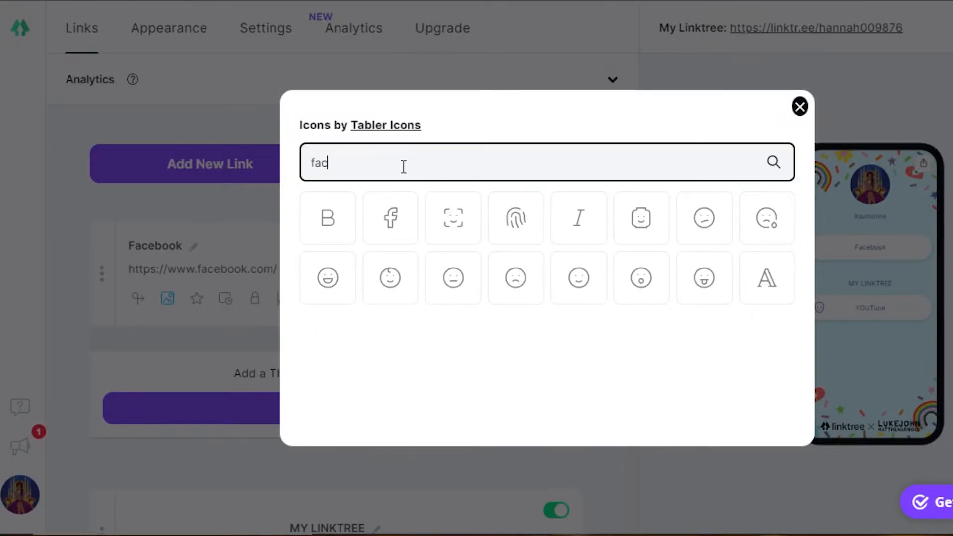
text(e)
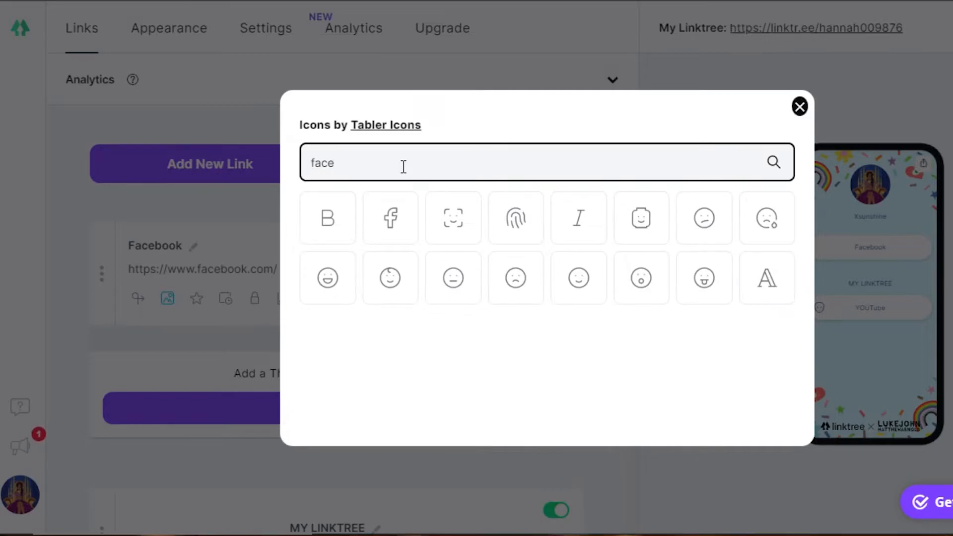
click(393, 219)
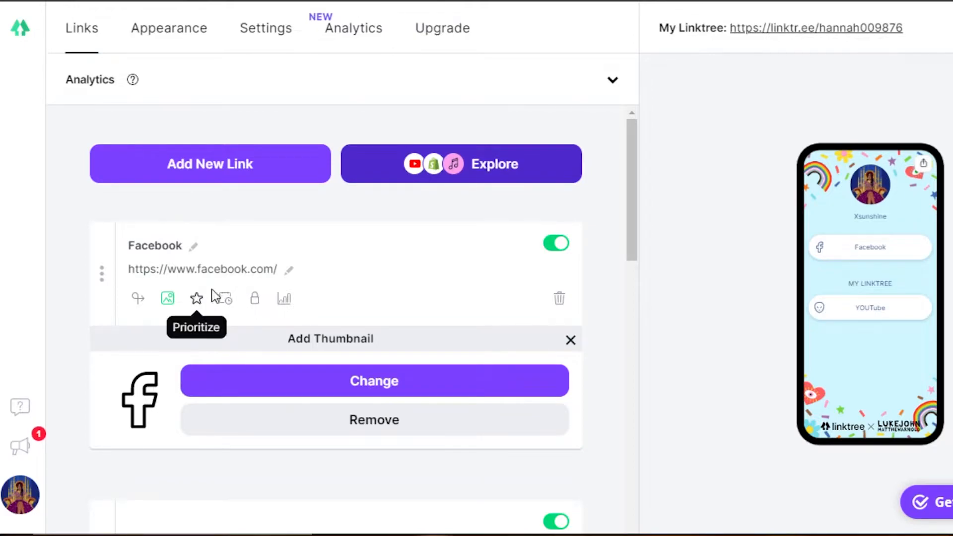
Step: Open the Schedule option of the Facebook link
click(226, 298)
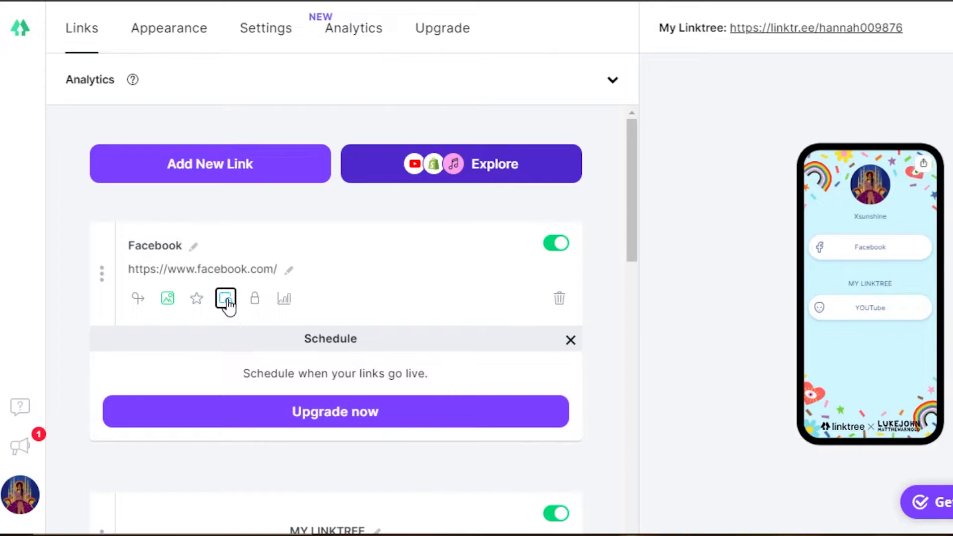